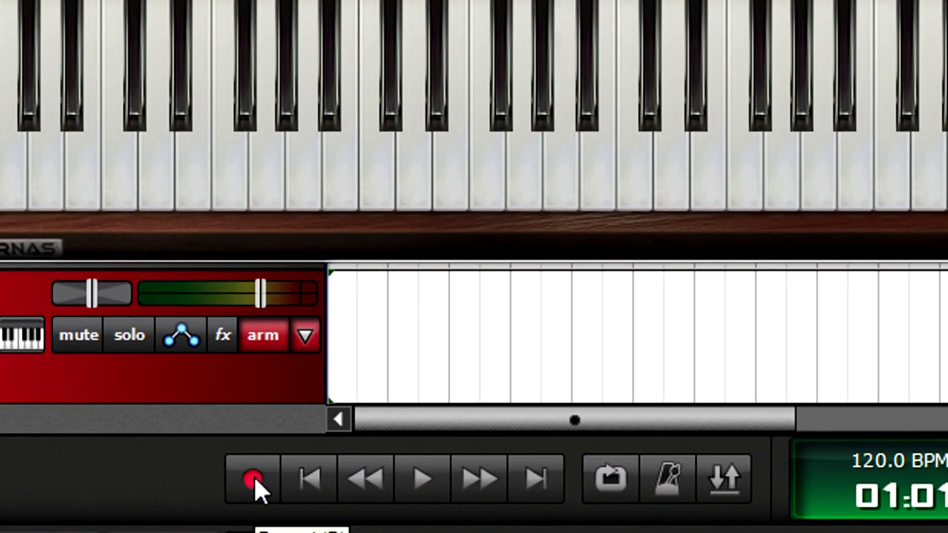
# Record a live piano performance onto the instrument track as the '02 Messiah' MIDI clip
pyautogui.click(254, 477)
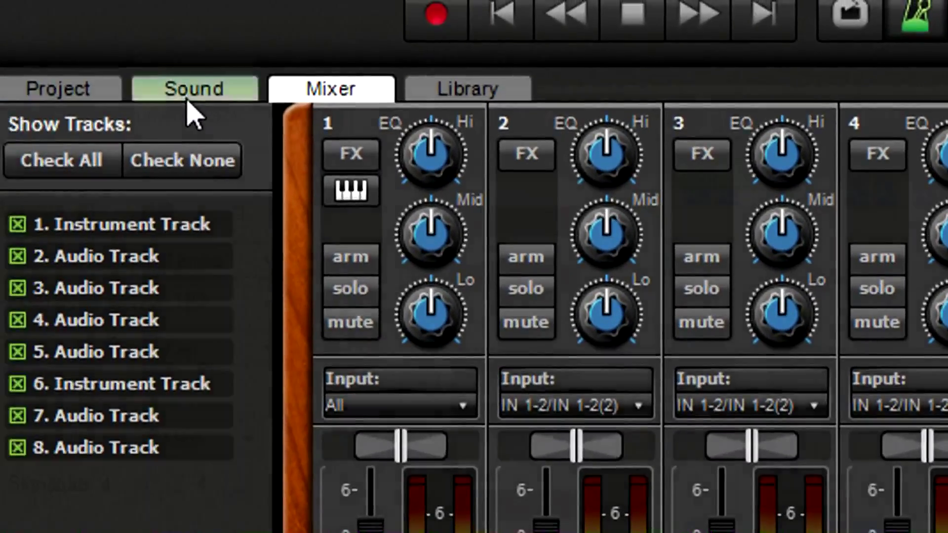
# In the piano roll, transpose all notes of the clip up 4 semitones
pyautogui.click(188, 99)
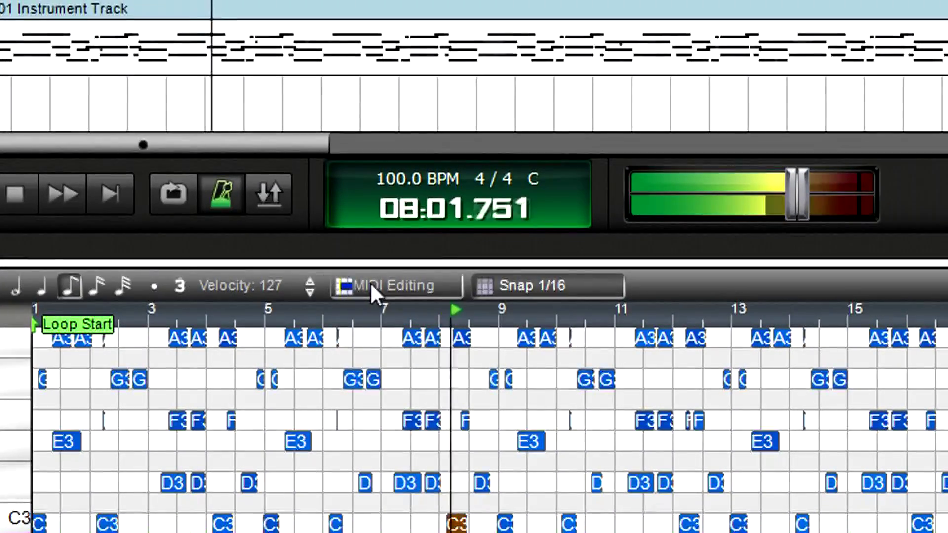
pyautogui.click(371, 284)
pyautogui.click(431, 372)
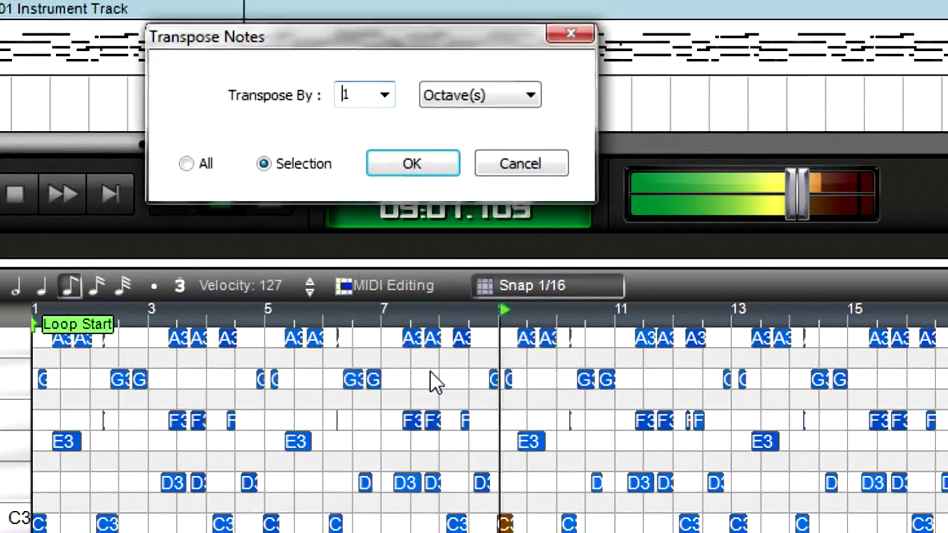
pyautogui.click(186, 164)
pyautogui.click(385, 95)
pyautogui.click(366, 252)
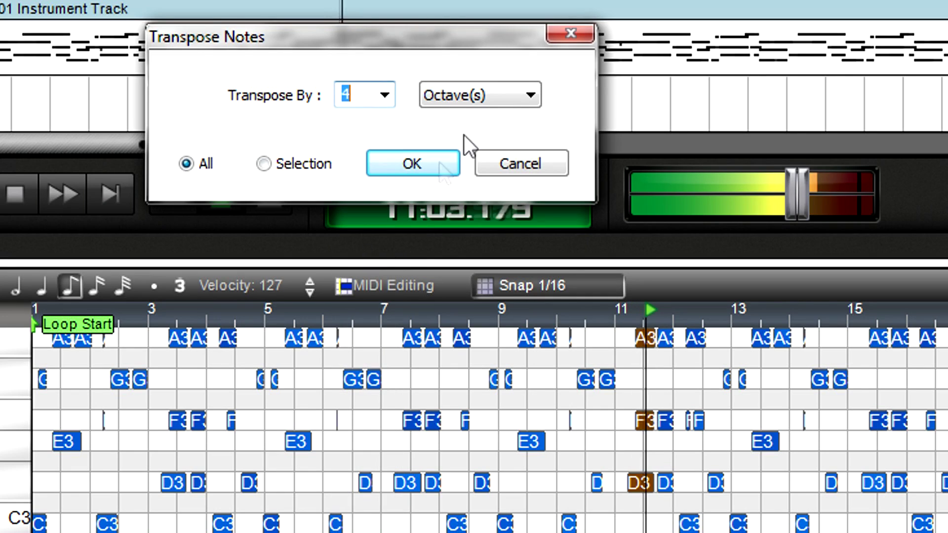
pyautogui.click(520, 99)
pyautogui.click(507, 137)
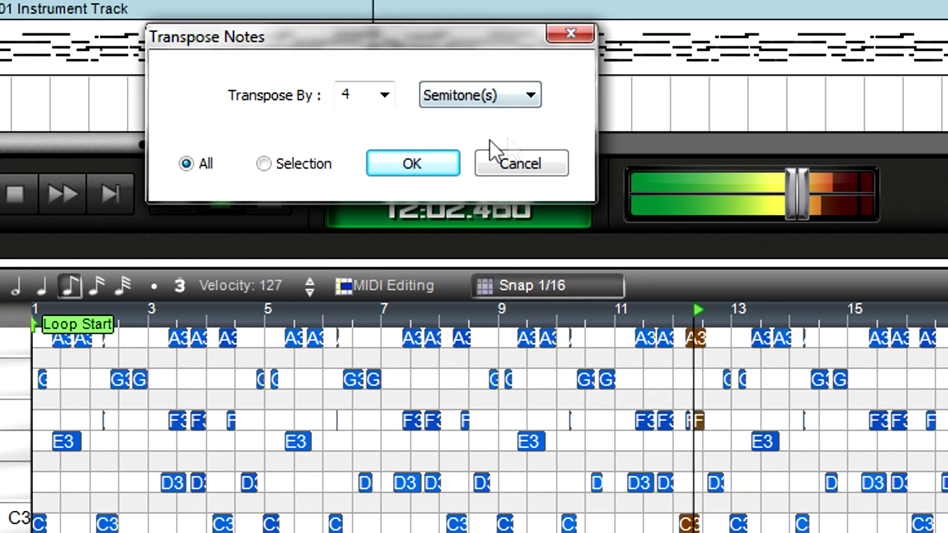
pyautogui.click(426, 160)
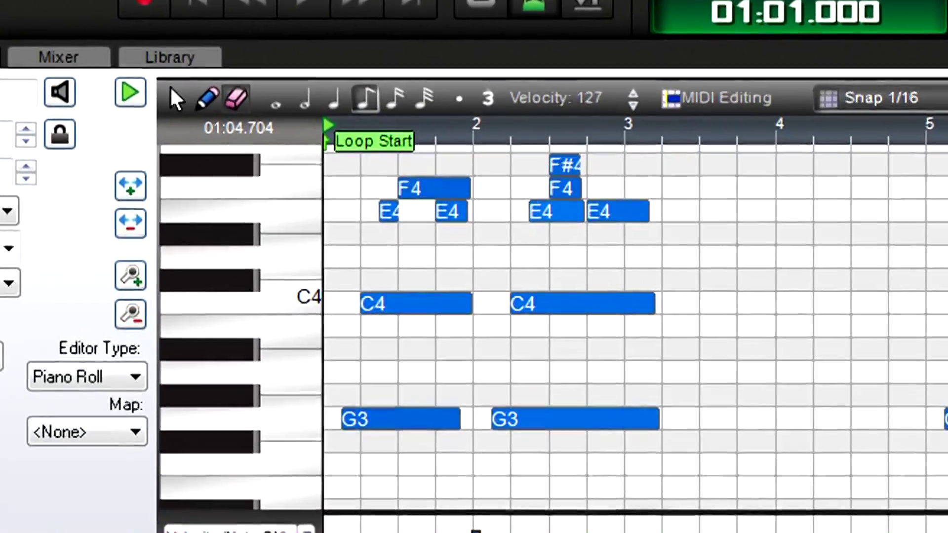
# Play the part, set new notes to eighth-note length, and replay it from bar 1
pyautogui.press('space')
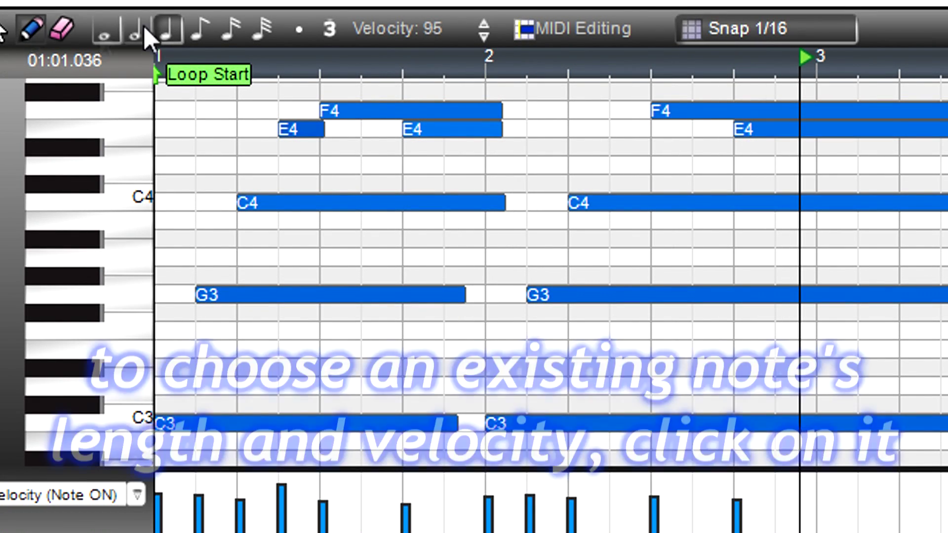
pyautogui.click(199, 28)
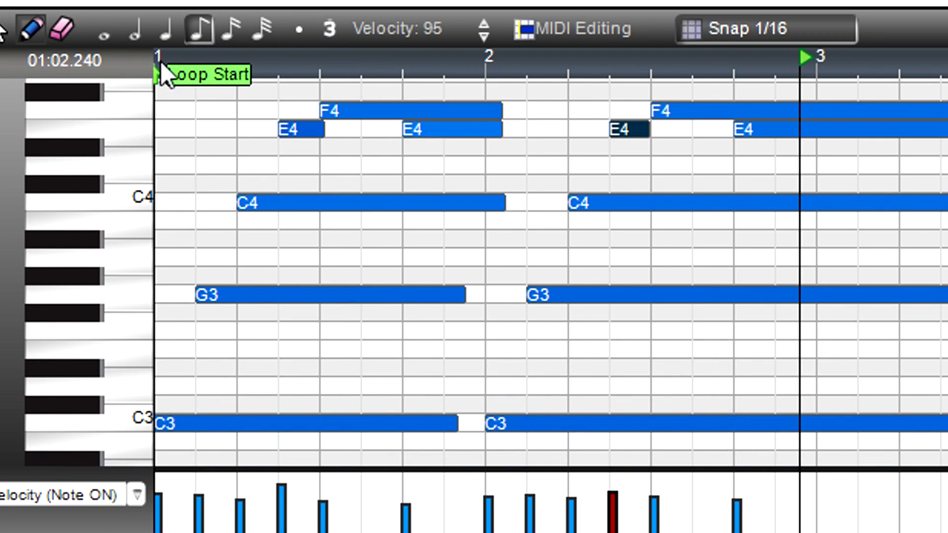
pyautogui.click(157, 57)
pyautogui.press('space')
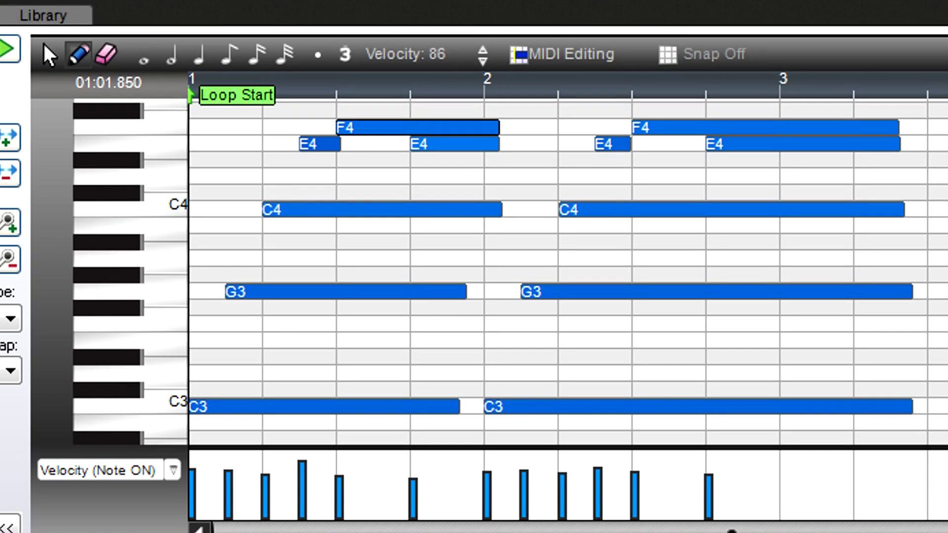
# With the Select tool, drag the second C4 note slightly later
pyautogui.click(46, 59)
pyautogui.click(592, 210)
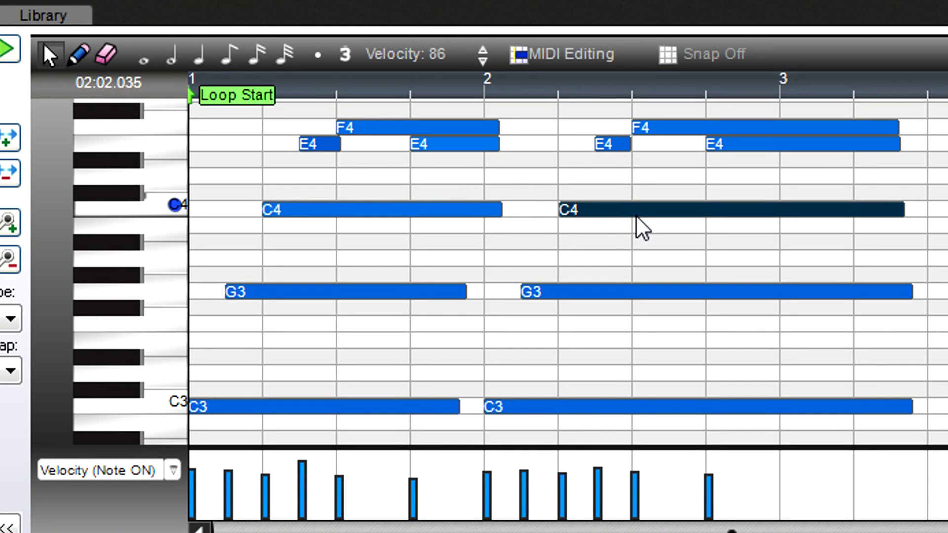
pyautogui.moveTo(637, 218)
pyautogui.mouseDown()
pyautogui.moveTo(601, 221)
pyautogui.moveTo(675, 218)
pyautogui.moveTo(635, 216)
pyautogui.moveTo(637, 184)
pyautogui.moveTo(637, 238)
pyautogui.moveTo(635, 222)
pyautogui.mouseUp()
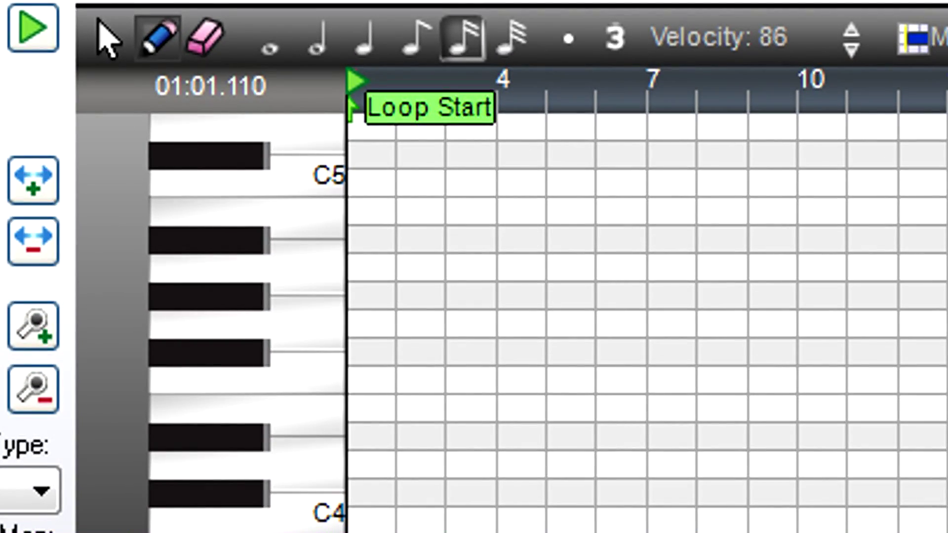
# Zoom the piano-roll grid in horizontally by two levels
pyautogui.click(35, 183)
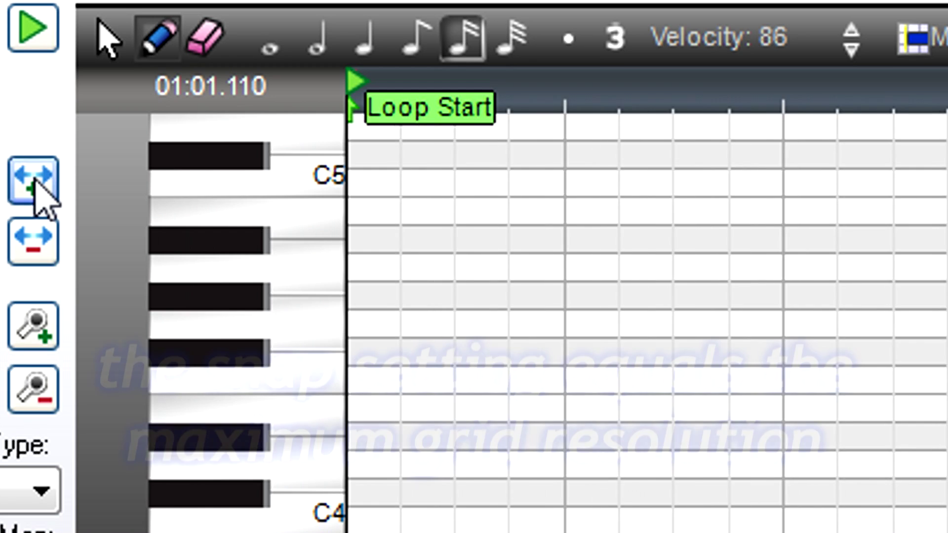
pyautogui.click(33, 181)
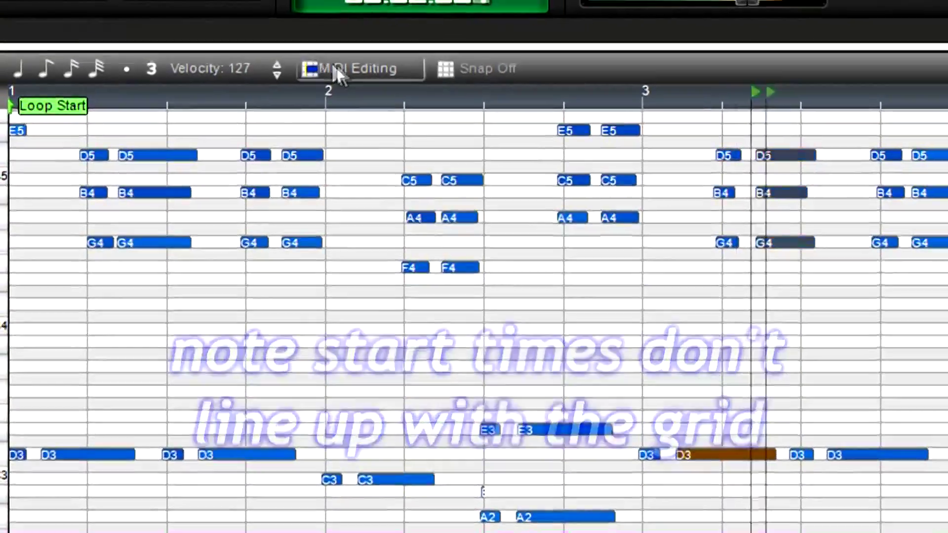
# Quantize all note starts to 1/8 notes with Swing turned off
pyautogui.click(334, 71)
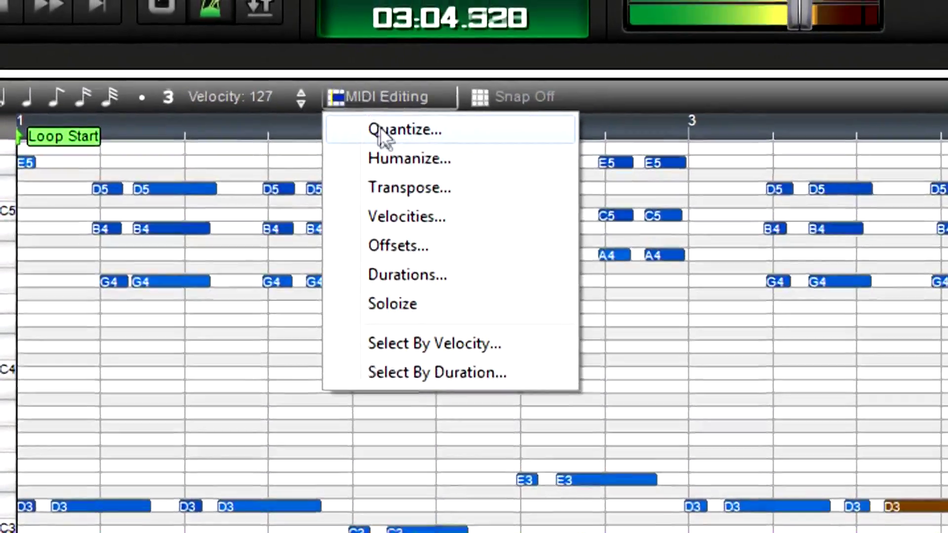
pyautogui.click(377, 97)
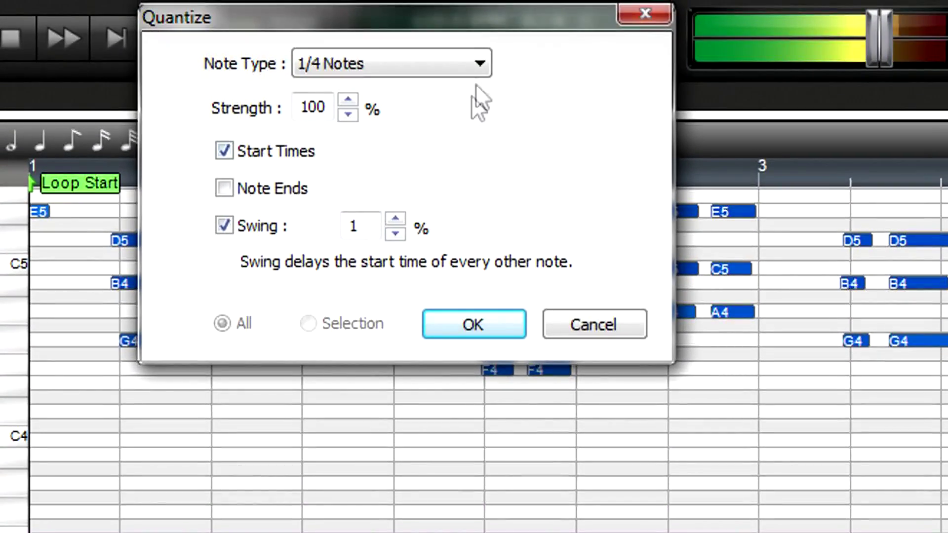
pyautogui.click(464, 54)
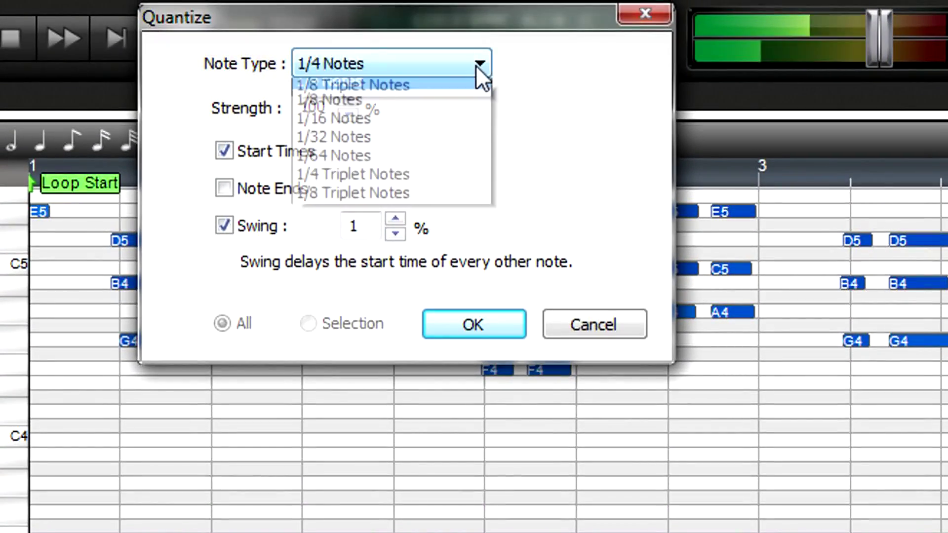
pyautogui.click(461, 144)
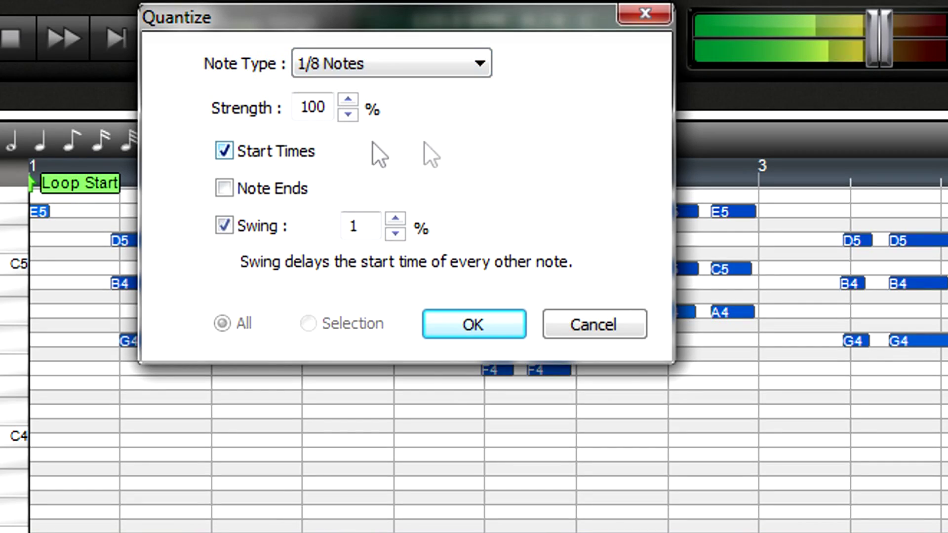
pyautogui.click(227, 225)
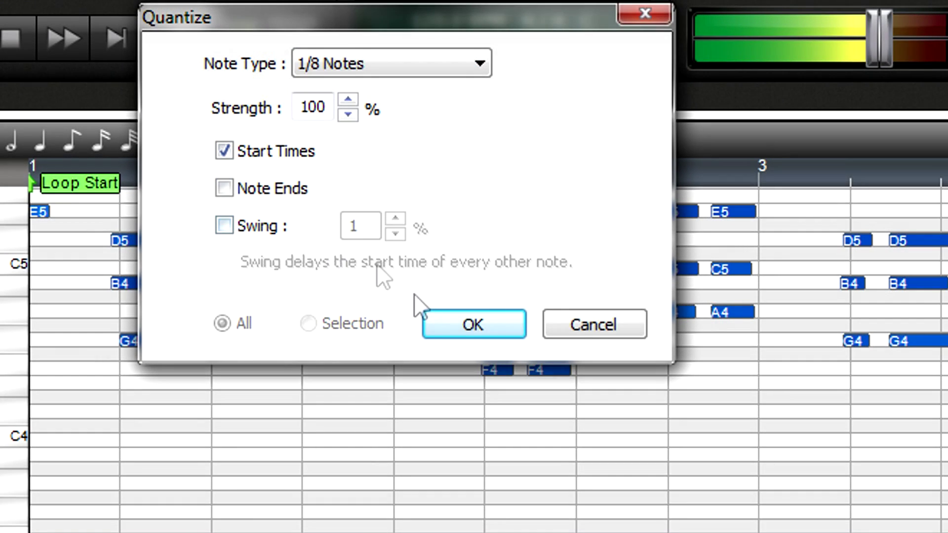
pyautogui.click(472, 325)
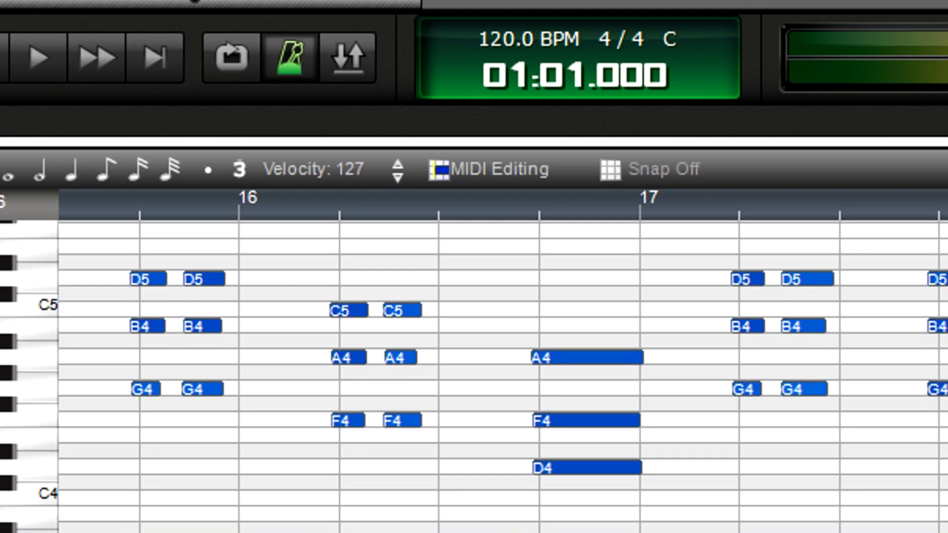
# Play the part, then re-quantize note starts to 1/8 notes at 75% strength
pyautogui.press('space')
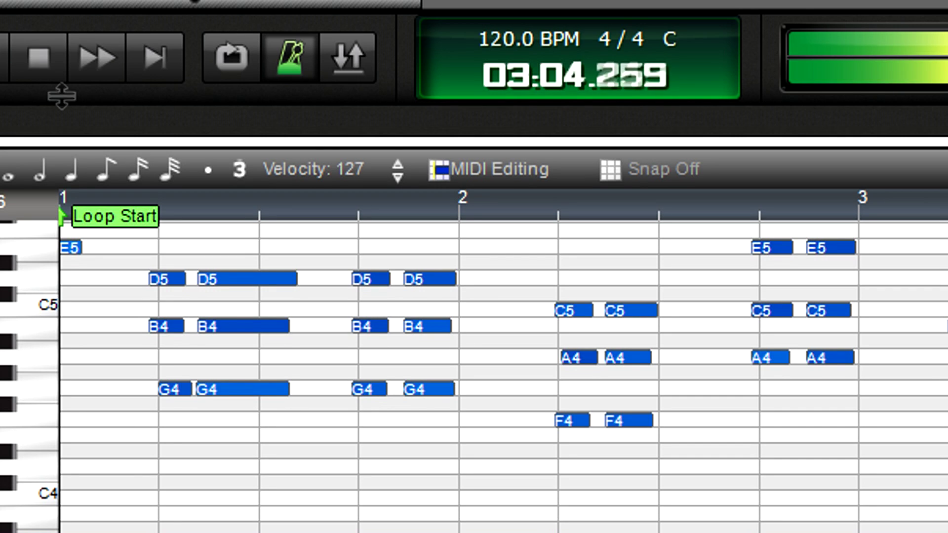
pyautogui.click(484, 168)
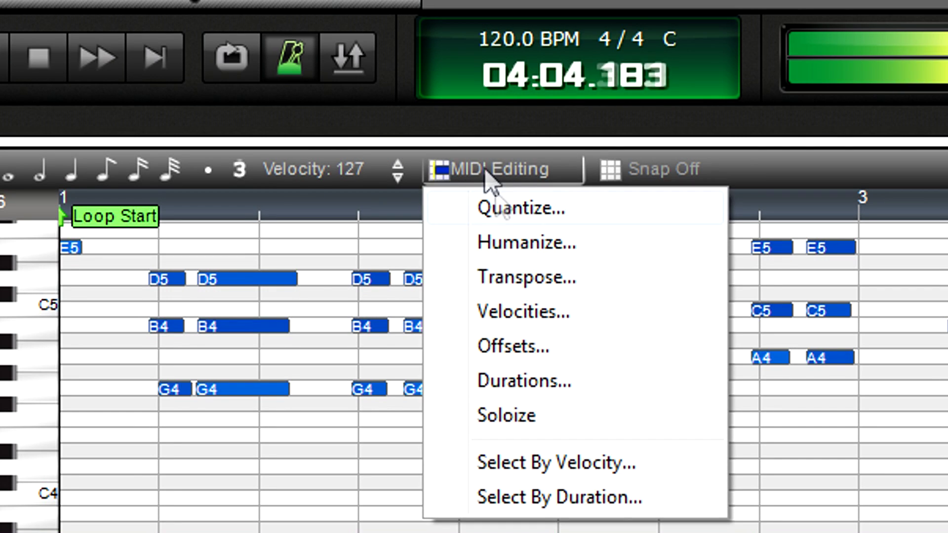
pyautogui.click(503, 207)
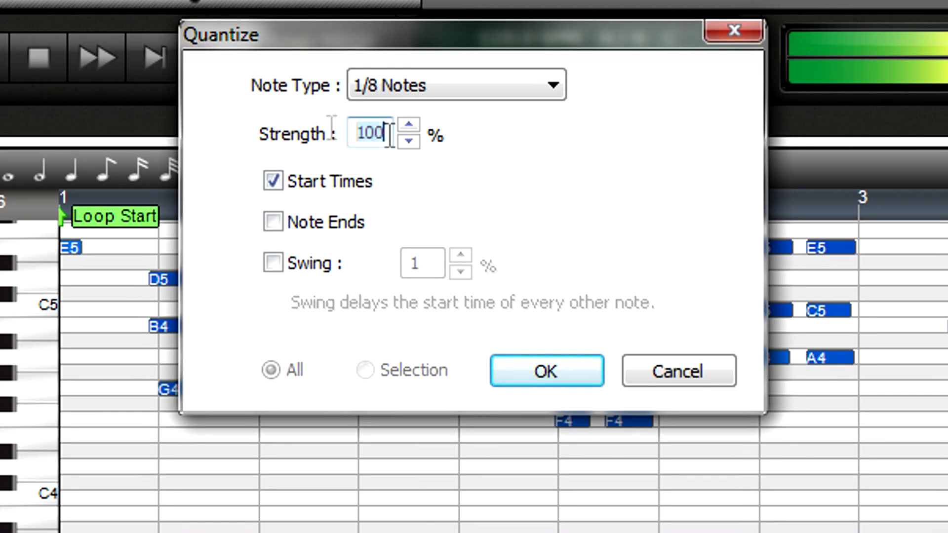
pyautogui.write('75')
pyautogui.press('Return')
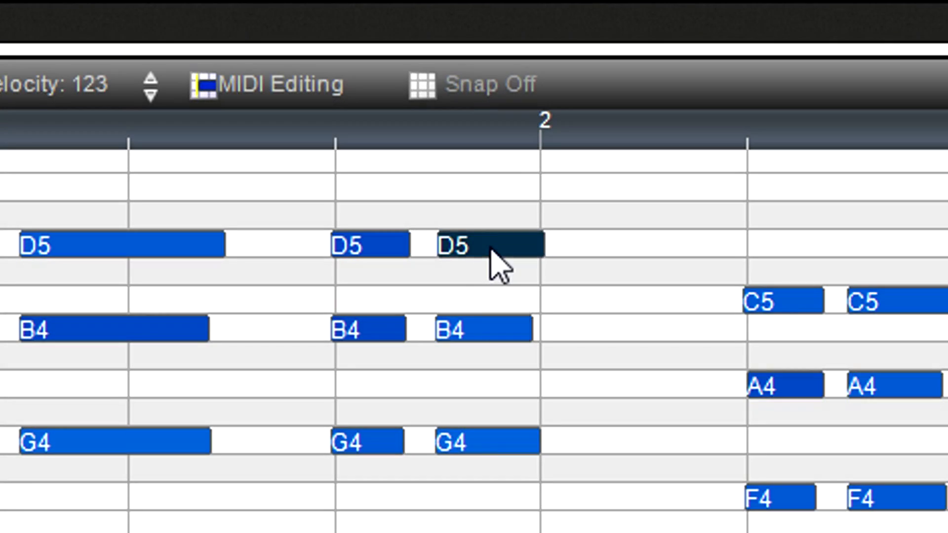
# Set Snap to 1/16 notes and move the D5 note one sixteenth later to bar 2
pyautogui.moveTo(491, 262)
pyautogui.mouseDown()
pyautogui.moveTo(562, 251)
pyautogui.moveTo(486, 250)
pyautogui.mouseUp()
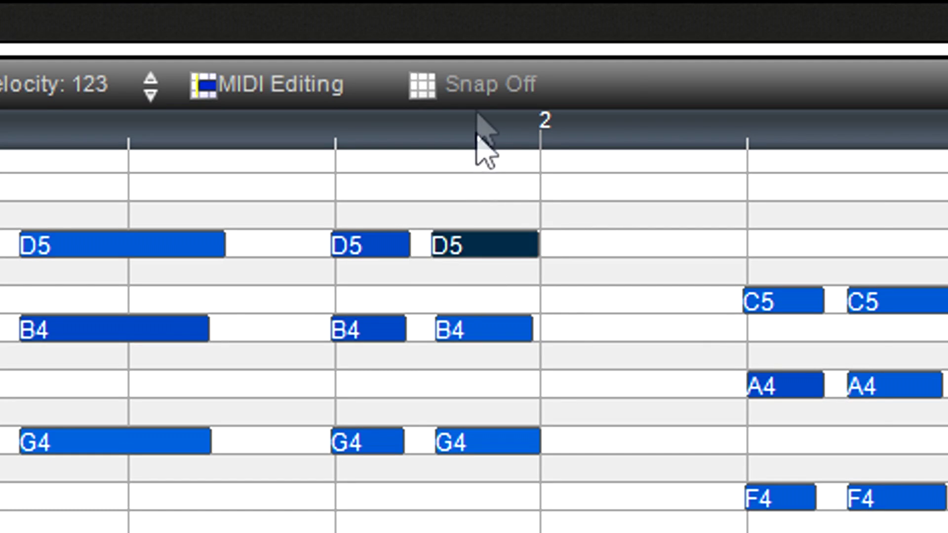
pyautogui.click(471, 92)
pyautogui.click(513, 310)
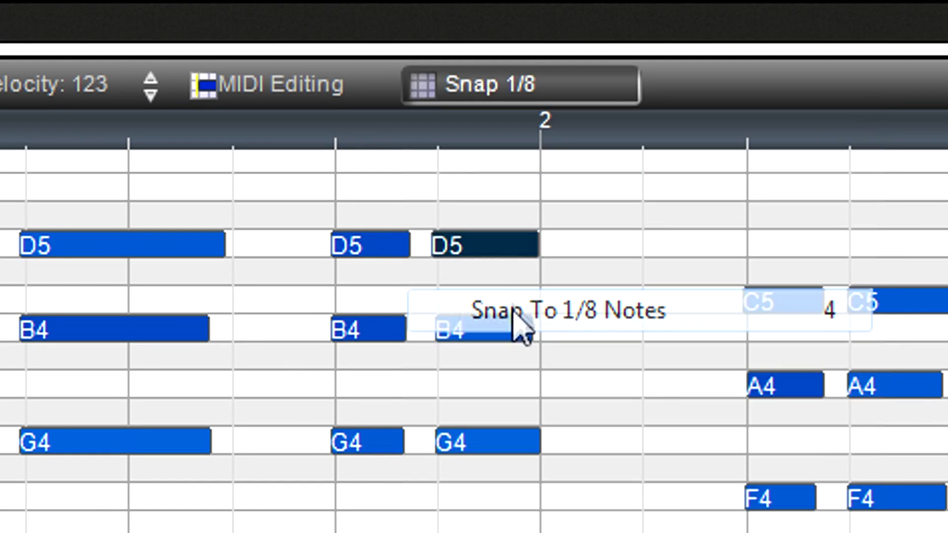
pyautogui.moveTo(514, 257)
pyautogui.mouseDown()
pyautogui.moveTo(688, 259)
pyautogui.moveTo(511, 256)
pyautogui.mouseUp()
pyautogui.click(494, 91)
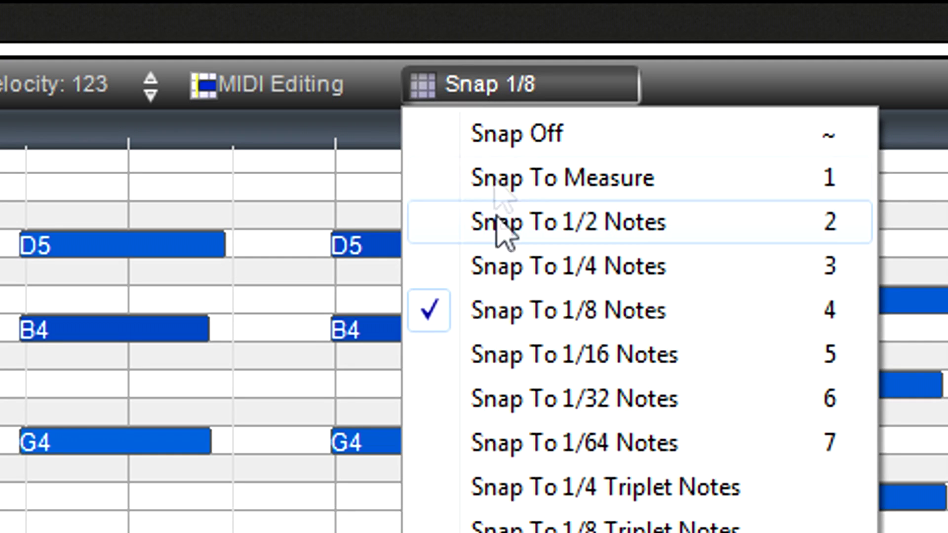
pyautogui.click(508, 361)
pyautogui.moveTo(499, 249); pyautogui.dragTo(525, 250)
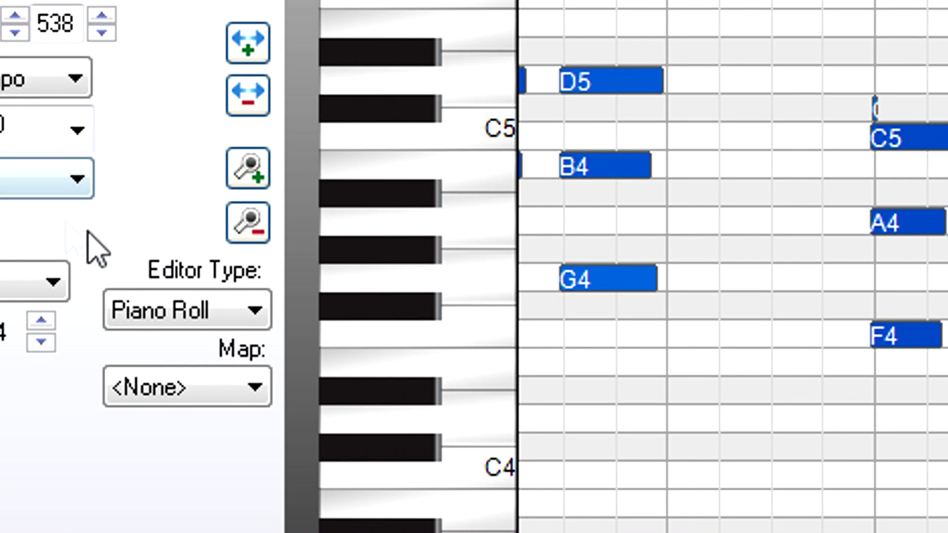
pyautogui.click(256, 312)
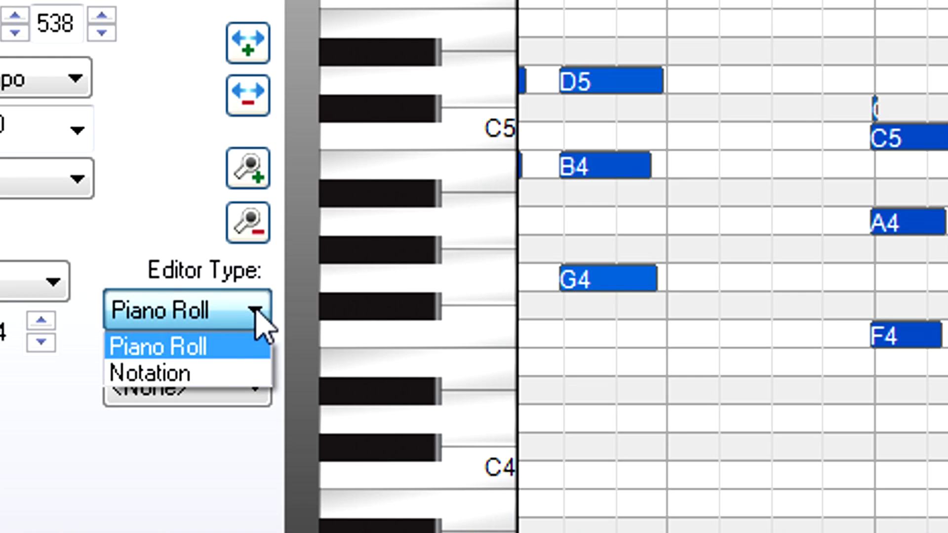
# Display the part as score notation with notes tidied to 1/8
pyautogui.click(241, 374)
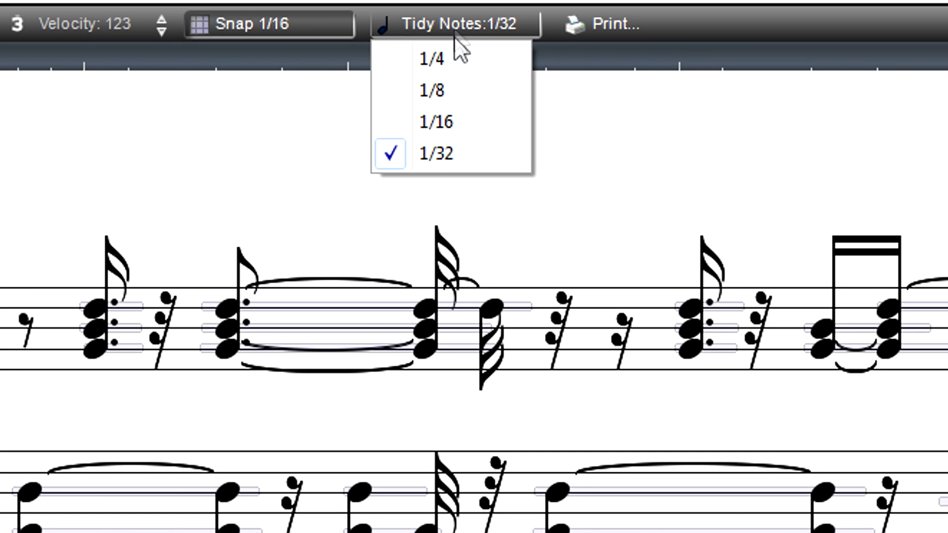
pyautogui.click(454, 88)
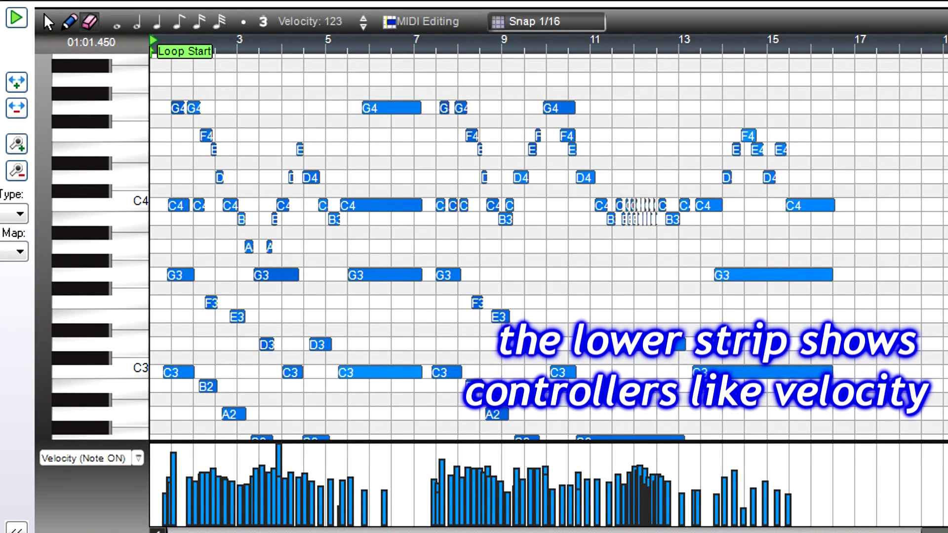
# Start playback and scale all note velocities to 80 percent
pyautogui.press('space')
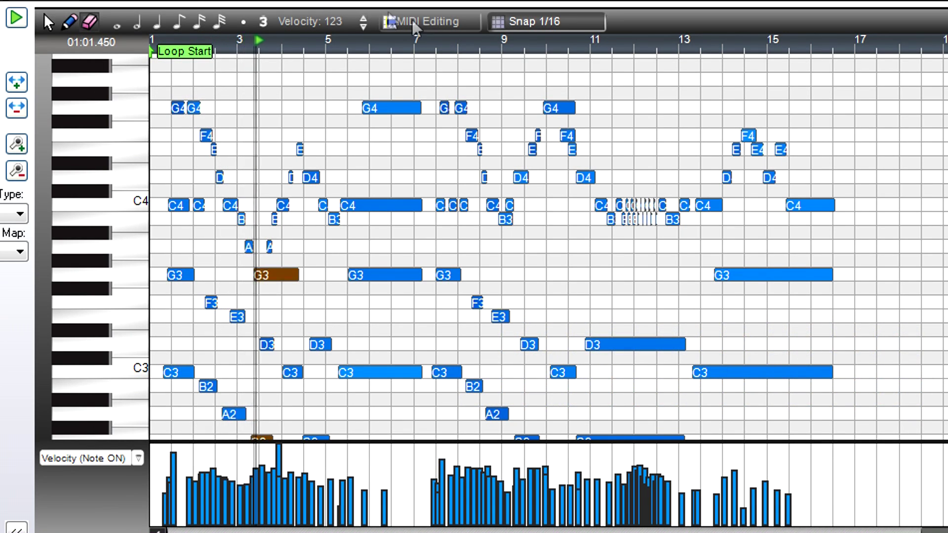
pyautogui.click(427, 21)
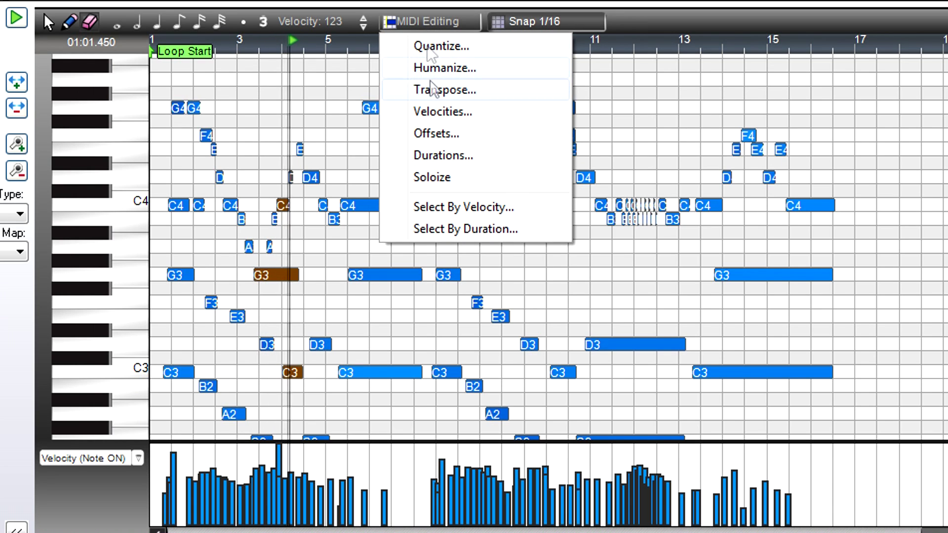
pyautogui.click(434, 112)
pyautogui.click(434, 28)
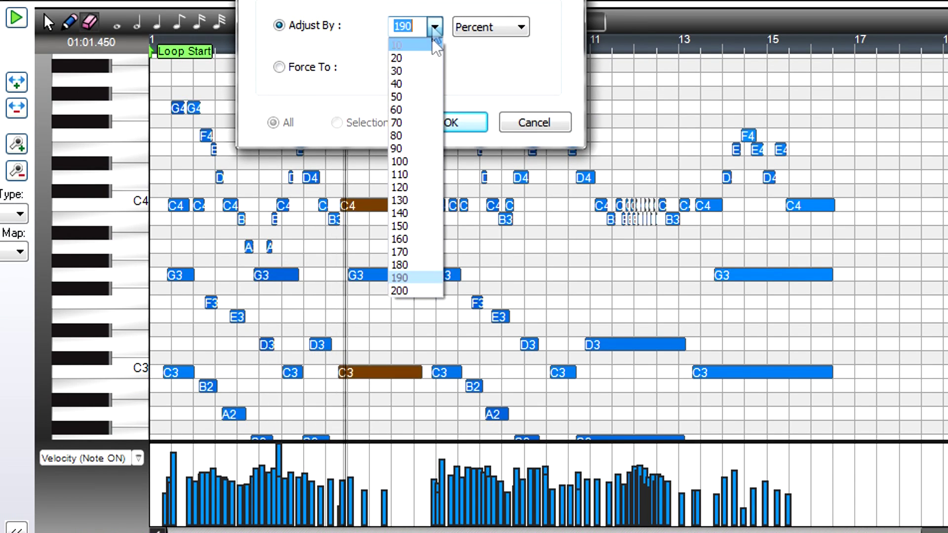
pyautogui.click(424, 138)
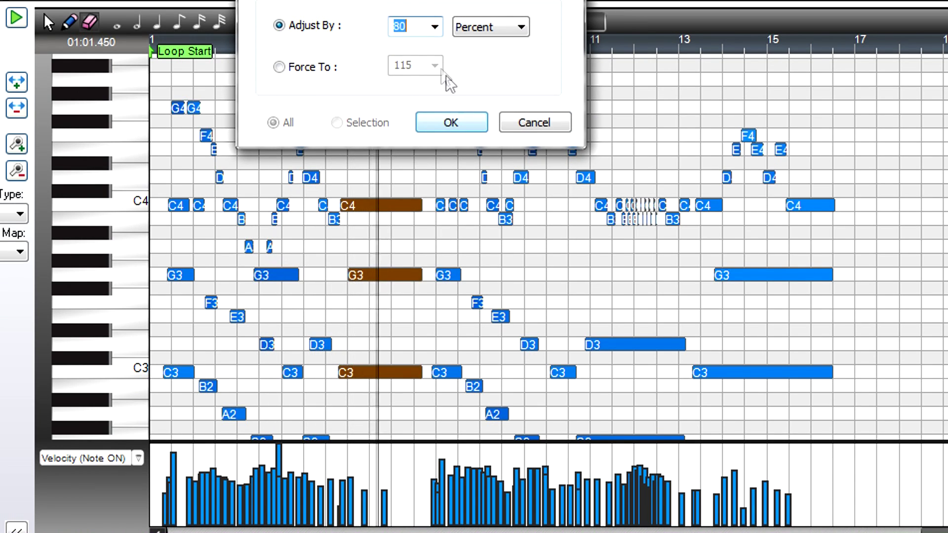
pyautogui.click(451, 122)
# Boost all note velocities by 200 percent
pyautogui.click(428, 21)
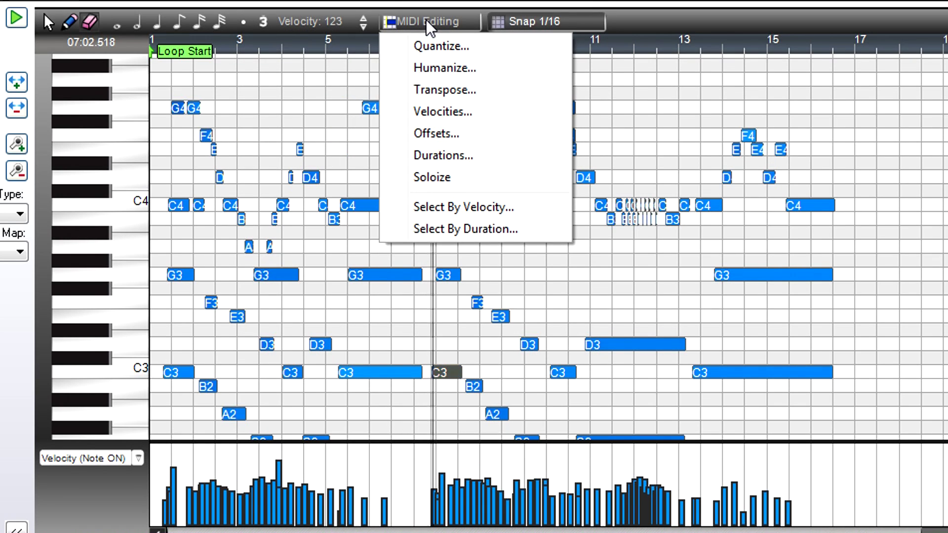
pyautogui.click(434, 114)
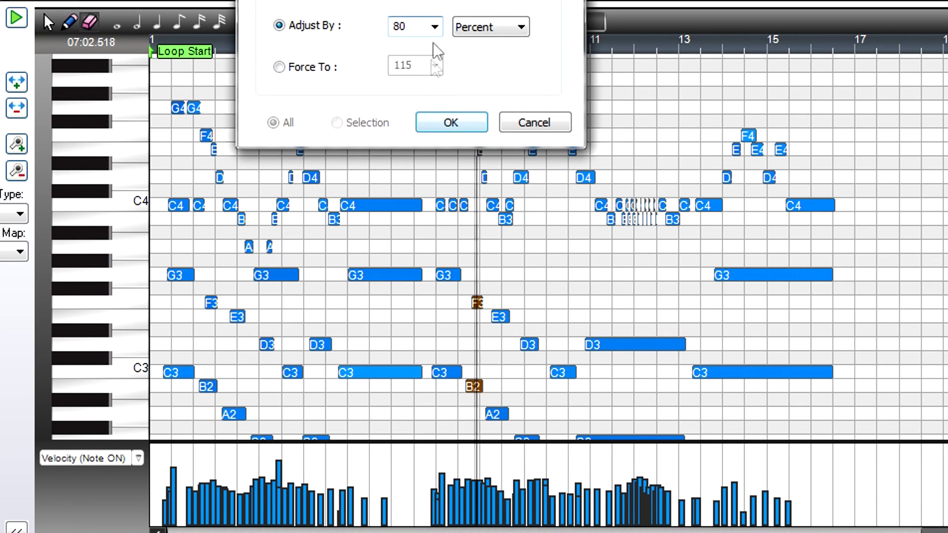
pyautogui.click(434, 28)
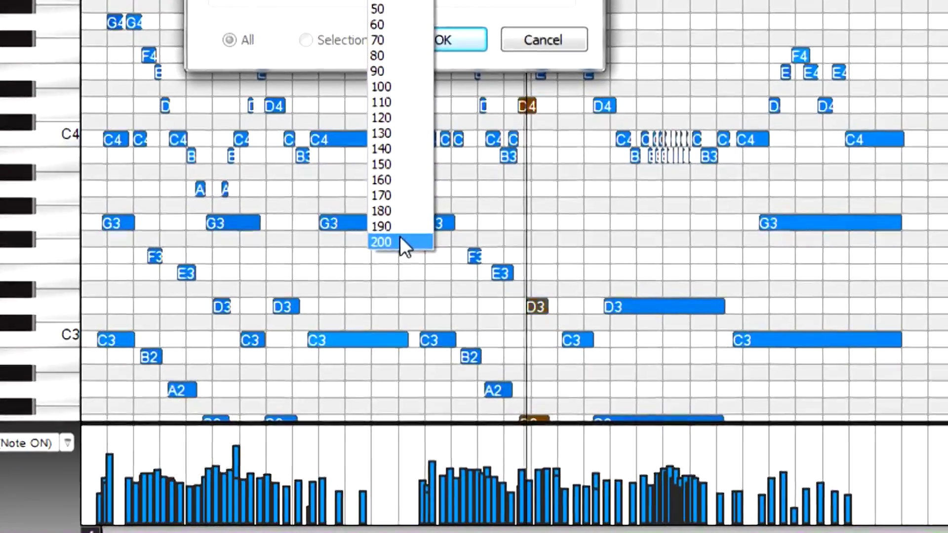
pyautogui.click(419, 277)
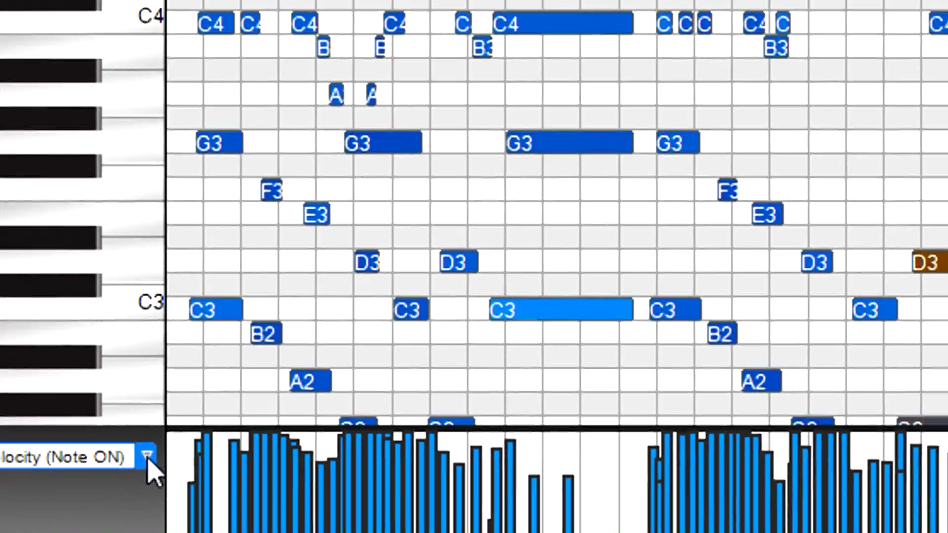
# With the lane on Velocity (Note ON), draw a rising velocity ramp from about 98 to 121 across one phrase
pyautogui.click(148, 462)
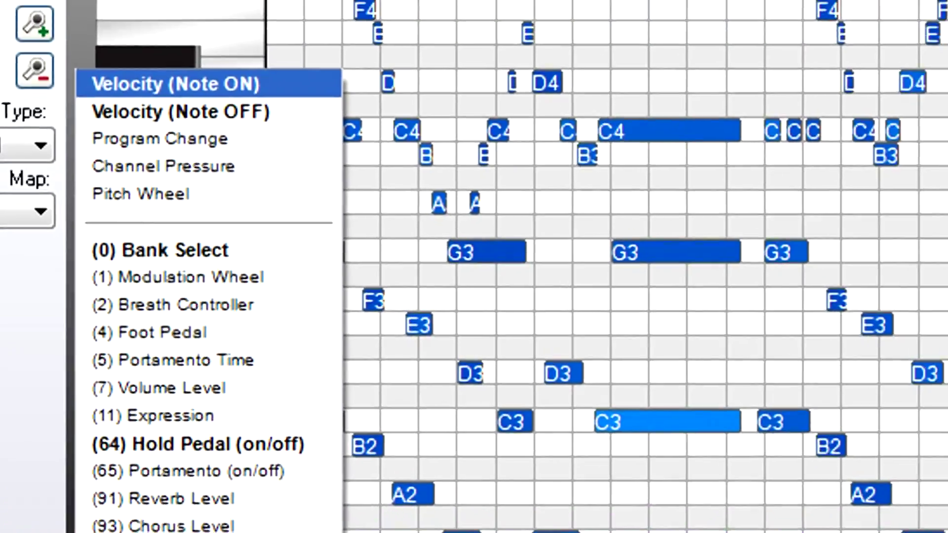
pyautogui.click(298, 40)
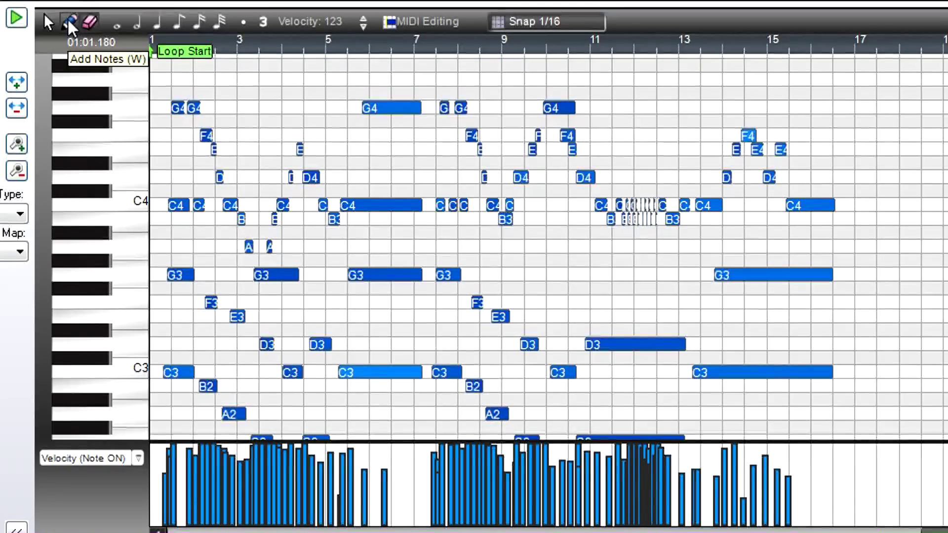
pyautogui.click(69, 23)
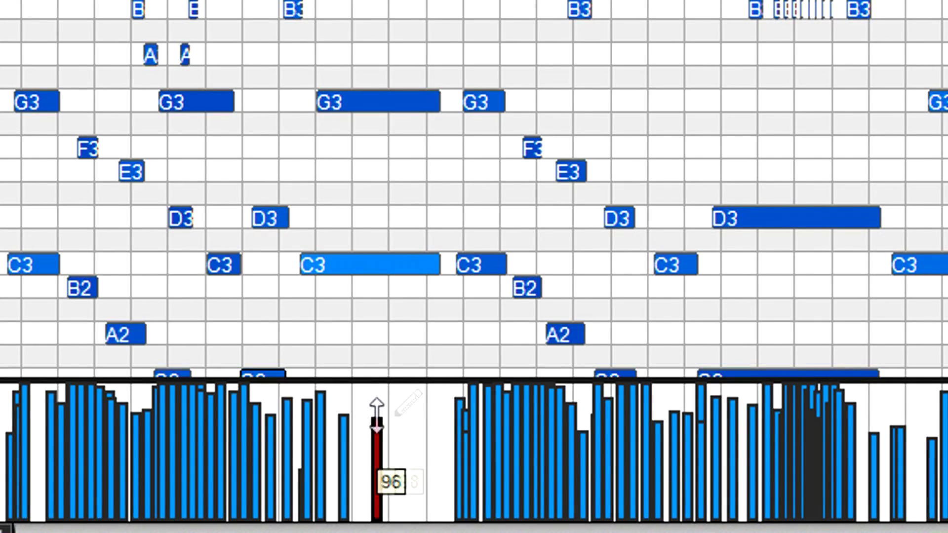
pyautogui.moveTo(434, 415)
pyautogui.mouseDown()
pyautogui.moveTo(661, 384)
pyautogui.moveTo(658, 392)
pyautogui.mouseUp()
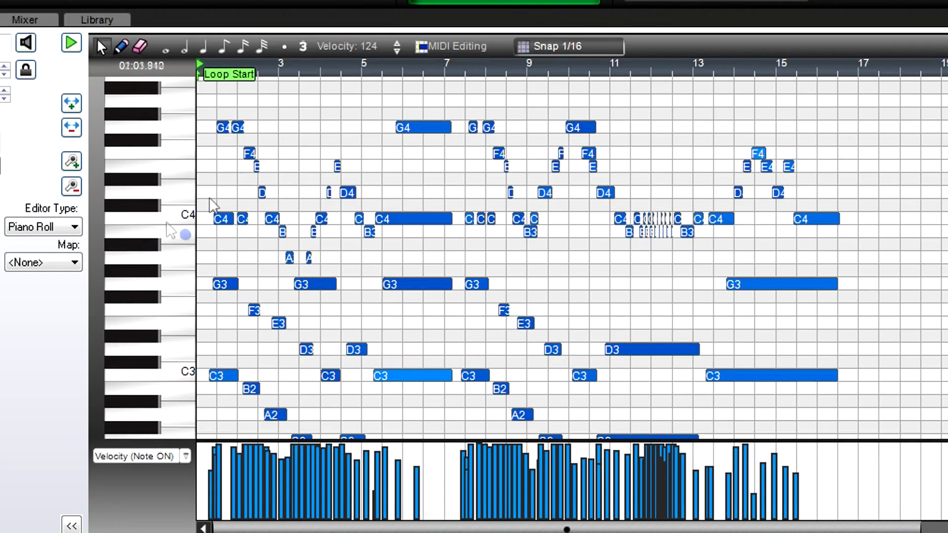
# Select all notes with velocity 115 to 127 using Select By Velocity
pyautogui.moveTo(364, 108); pyautogui.dragTo(554, 248)
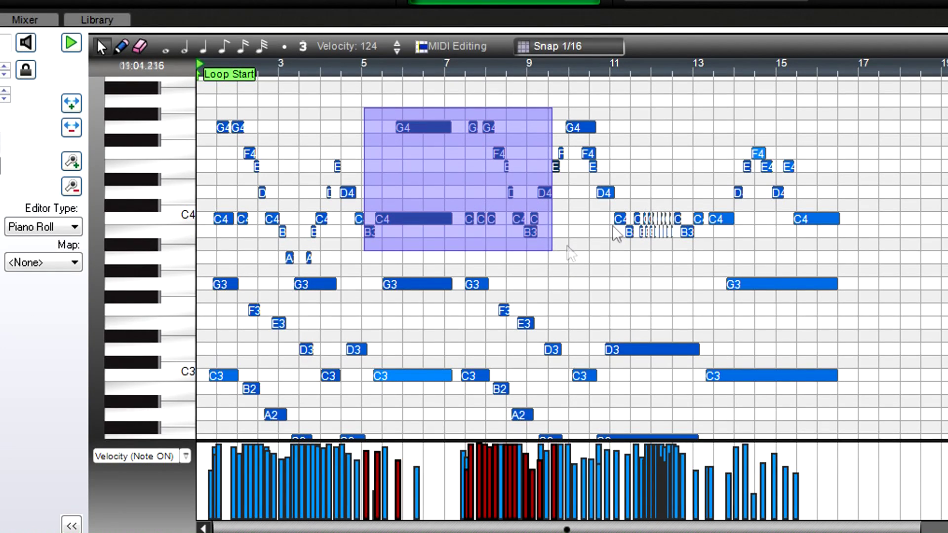
pyautogui.moveTo(615, 159); pyautogui.dragTo(721, 277)
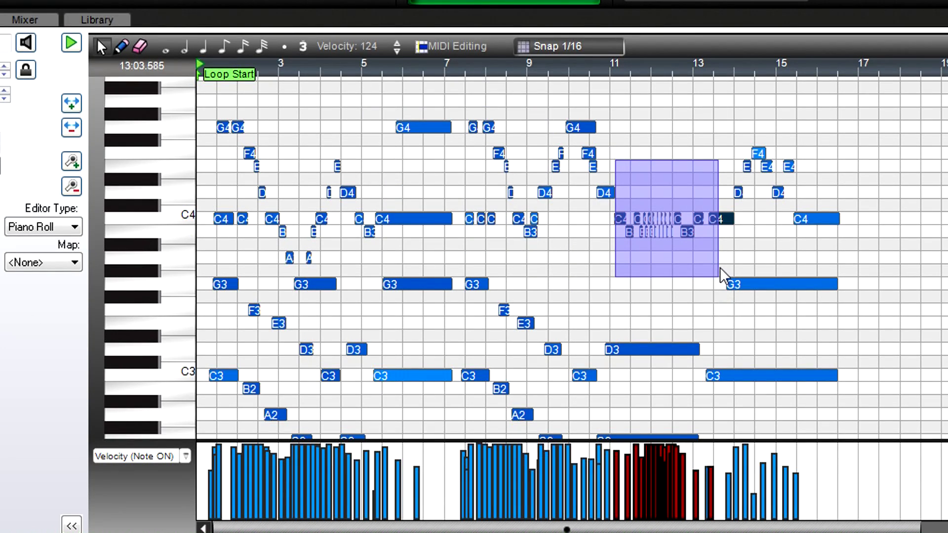
pyautogui.click(592, 217)
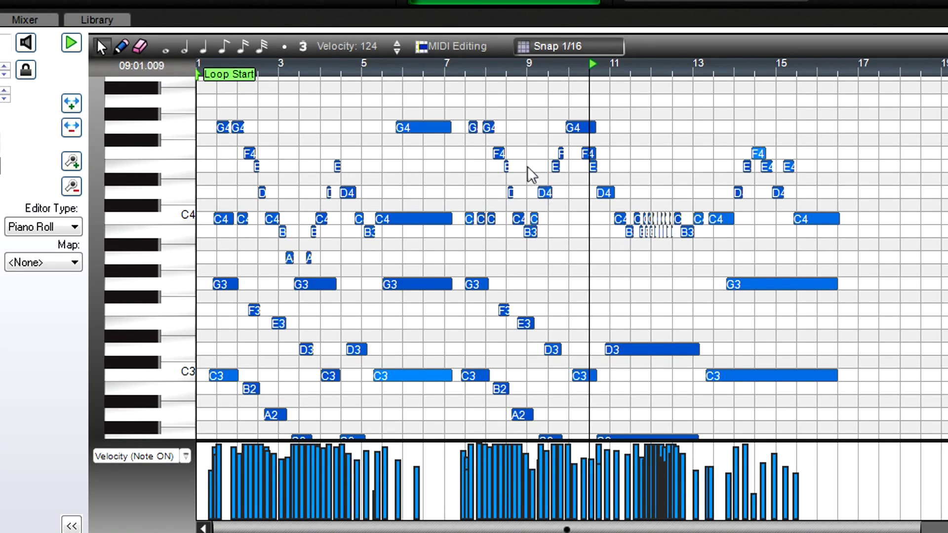
pyautogui.click(459, 45)
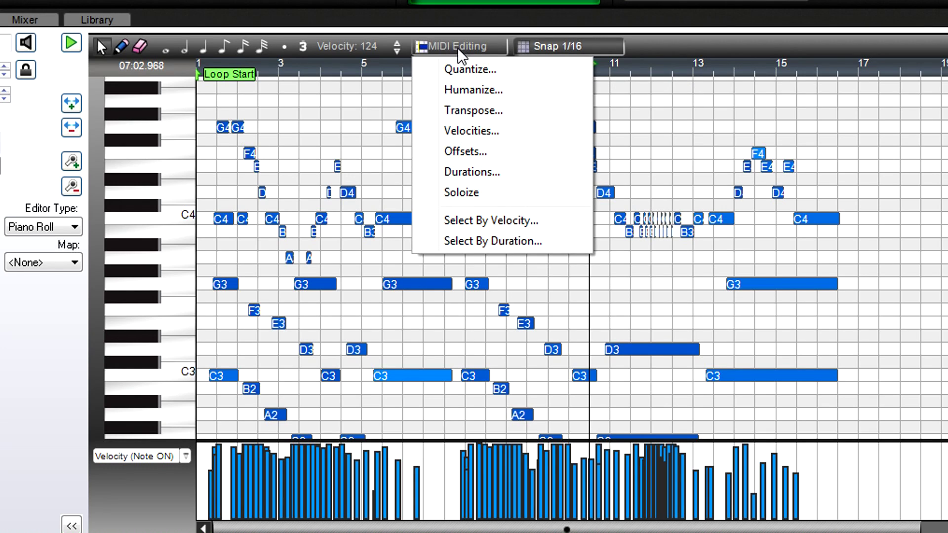
pyautogui.click(473, 220)
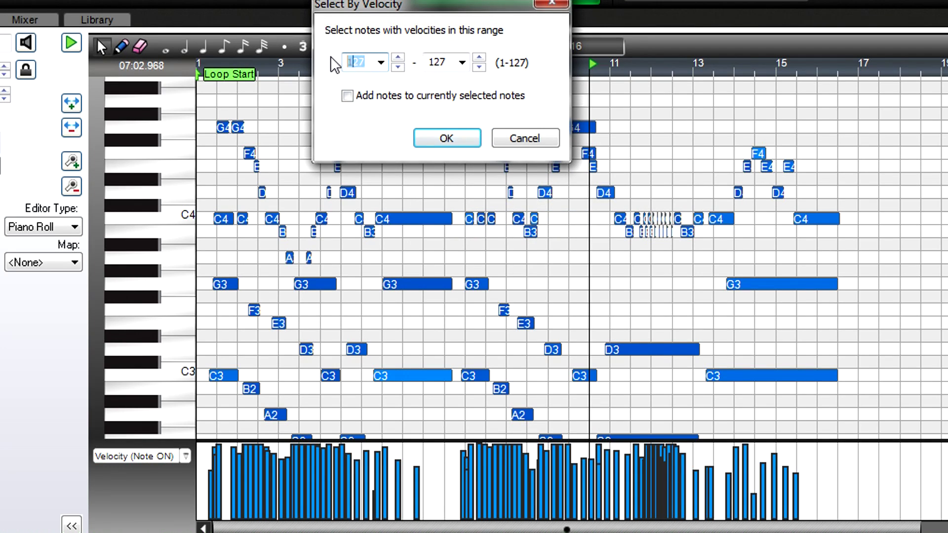
pyautogui.click(416, 139)
# Force the selected notes' velocities to 115, applied to the selection only
pyautogui.click(455, 46)
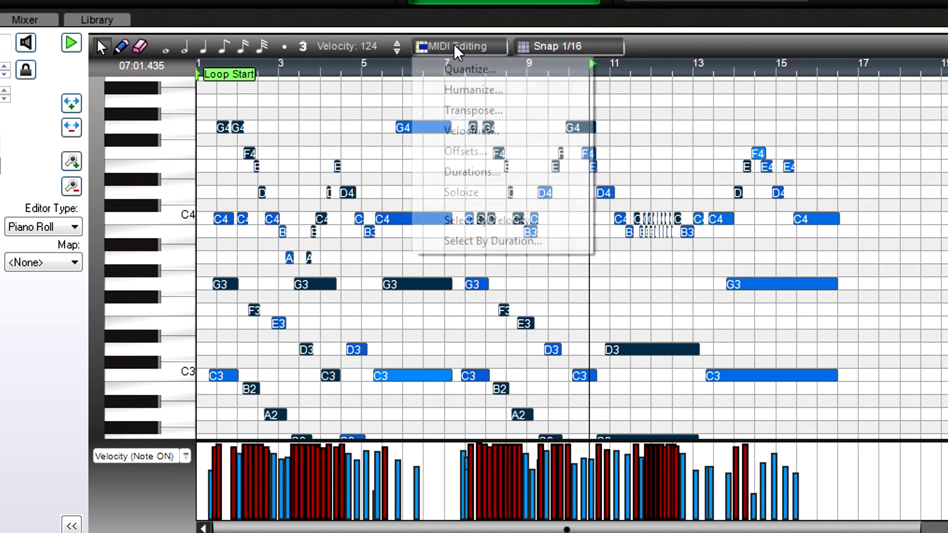
pyautogui.click(455, 131)
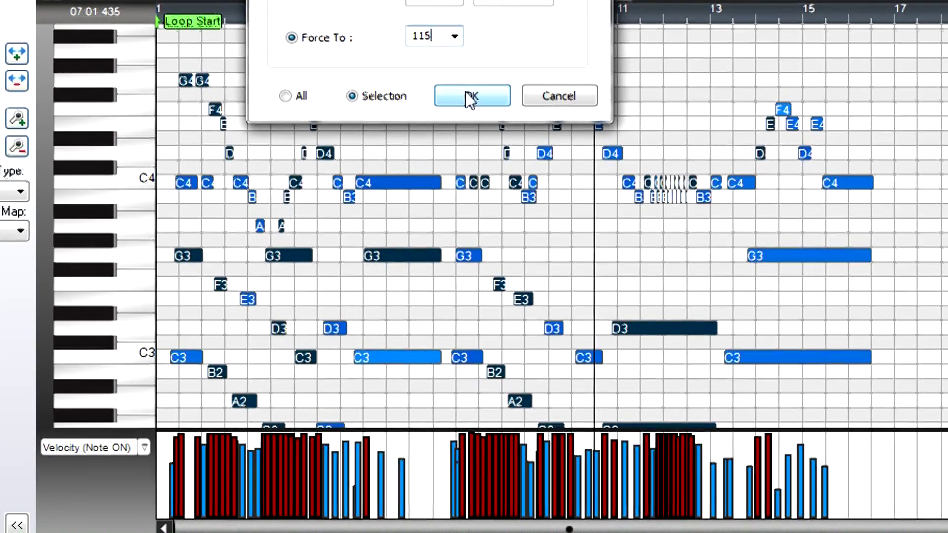
pyautogui.click(477, 142)
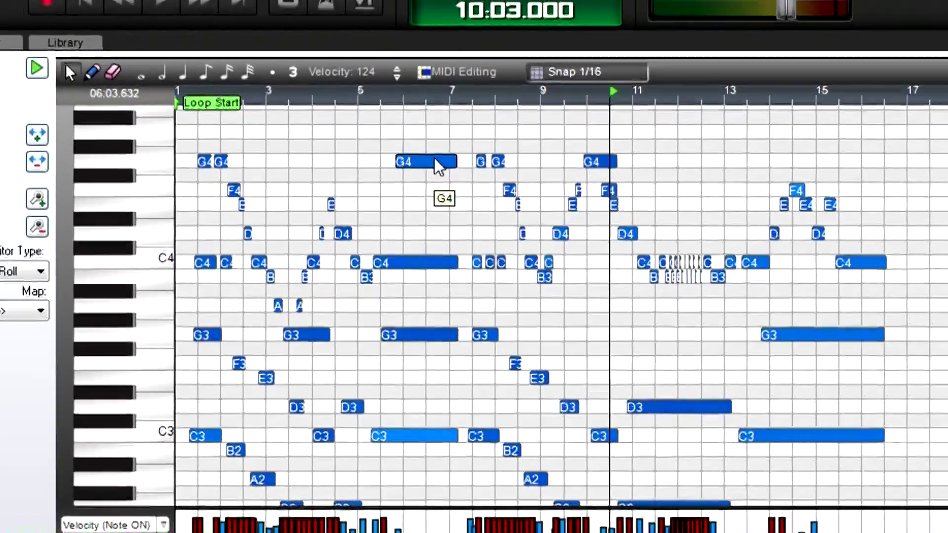
# View the long G4 note's Note Properties, cancel, then bring up its Note Velocity preset list
pyautogui.doubleClick(433, 129)
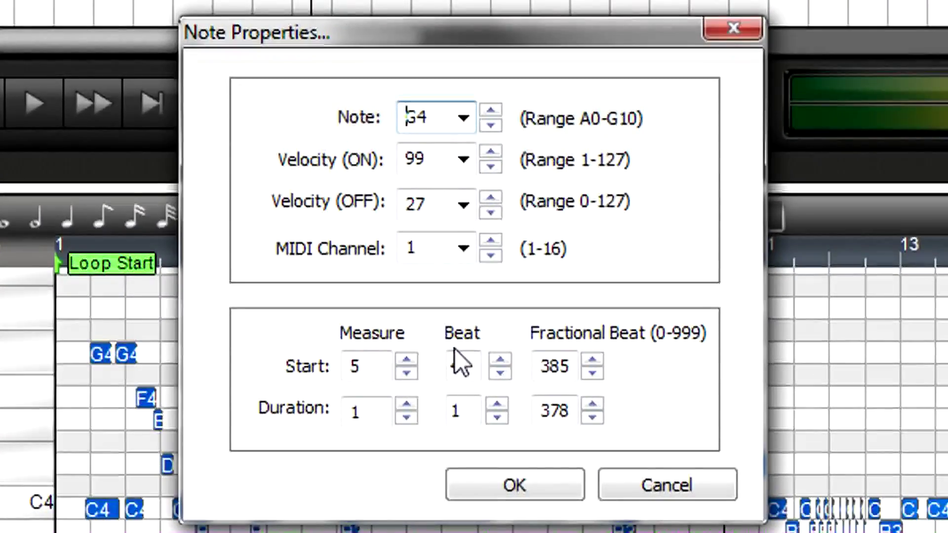
pyautogui.click(663, 482)
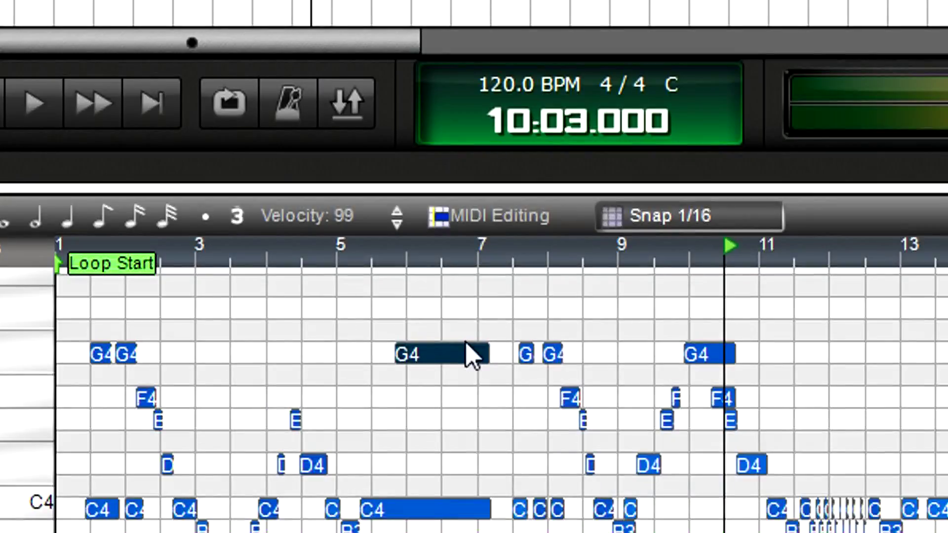
pyautogui.rightClick(472, 356)
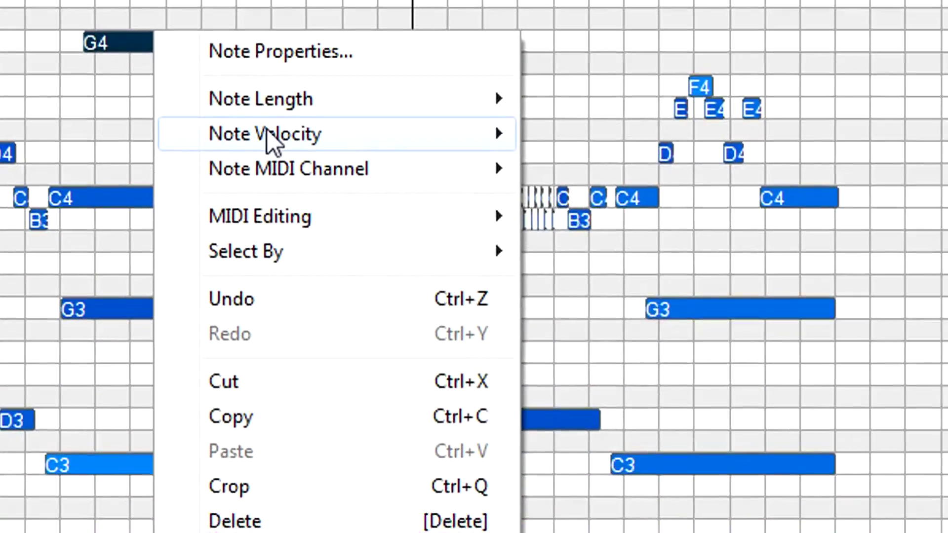
pyautogui.moveTo(586, 446)
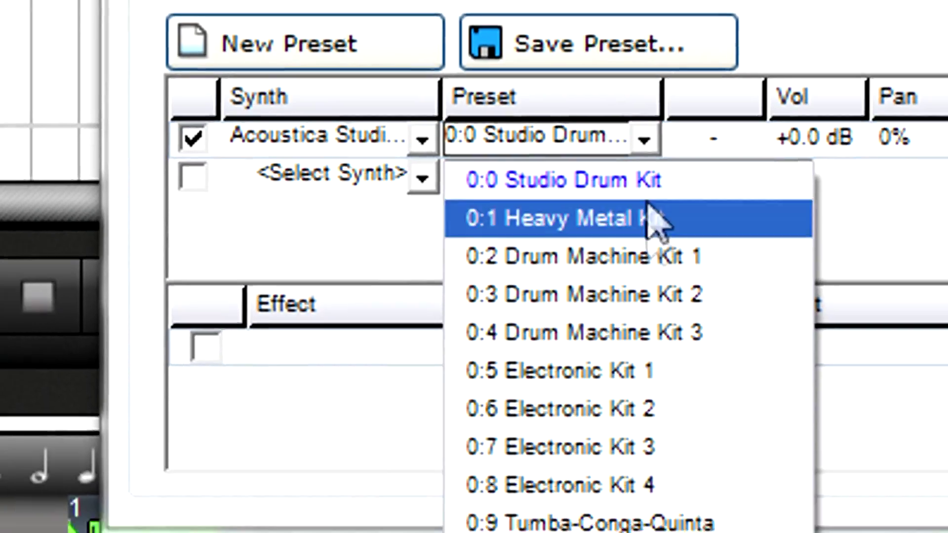
# Choose the 0:1 Heavy Metal Kit preset for the track's drum instrument
pyautogui.click(612, 247)
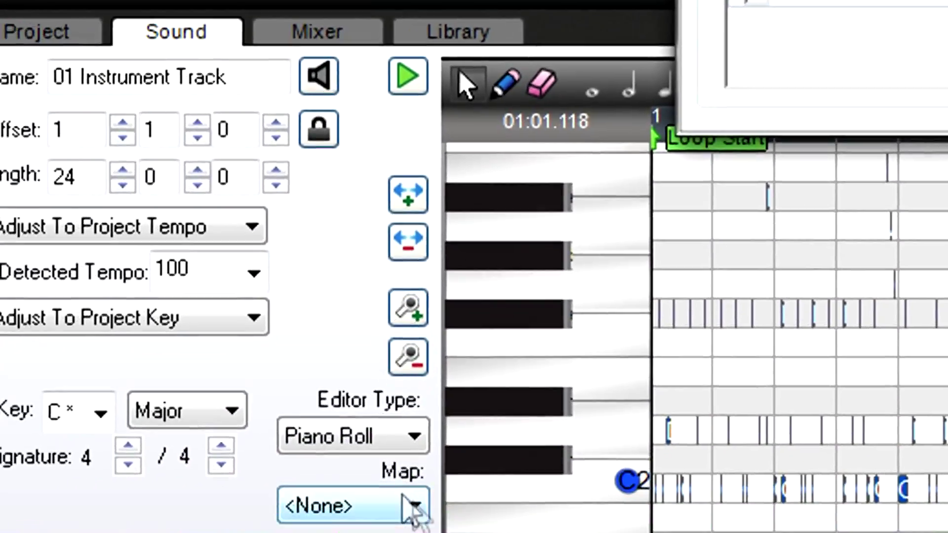